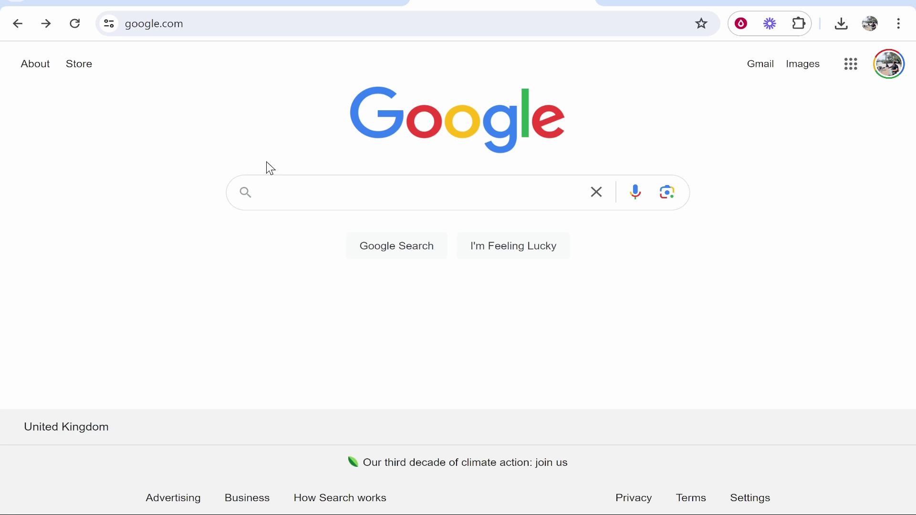
# - Search Google for 'davinci resolve' to find Blackmagic Design's product page
pyautogui.click(313, 192)
pyautogui.write('davinci resolve')
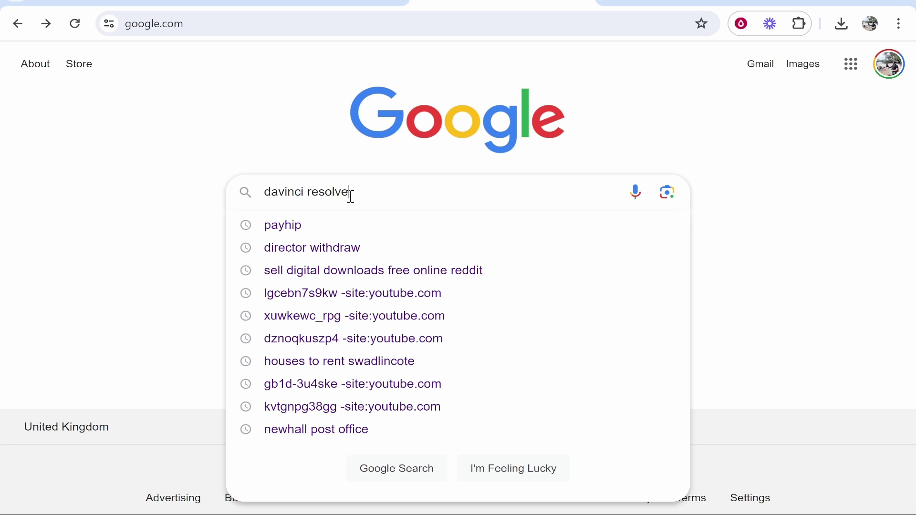
pyautogui.press('Return')
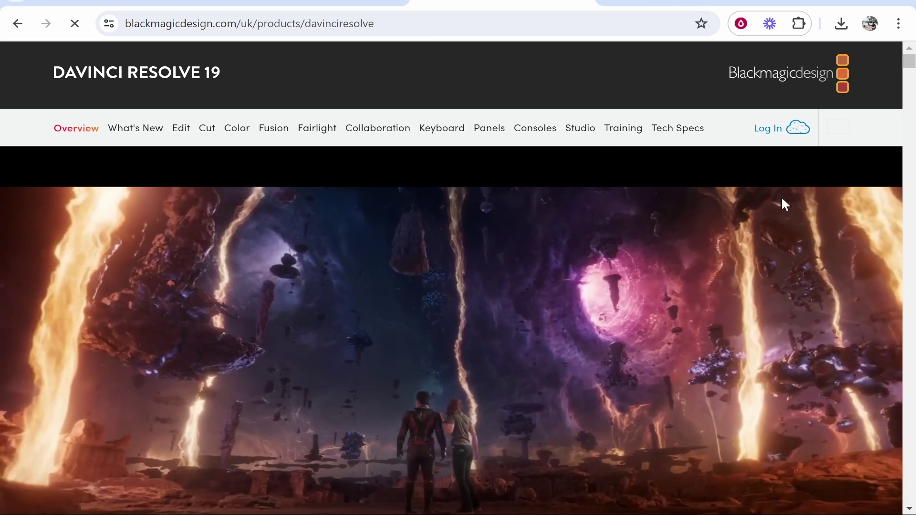
pyautogui.scroll(-4, 764, 218)
pyautogui.scroll(-5, 764, 219)
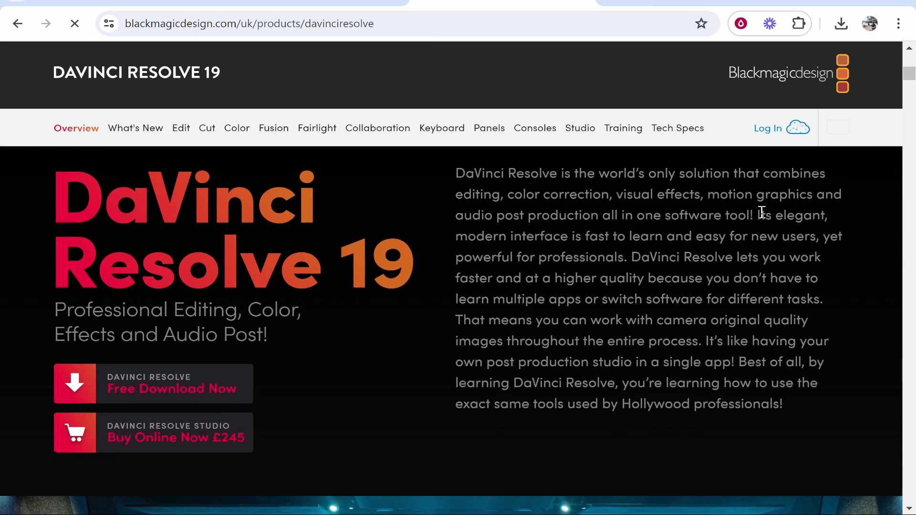
pyautogui.scroll(2, 761, 211)
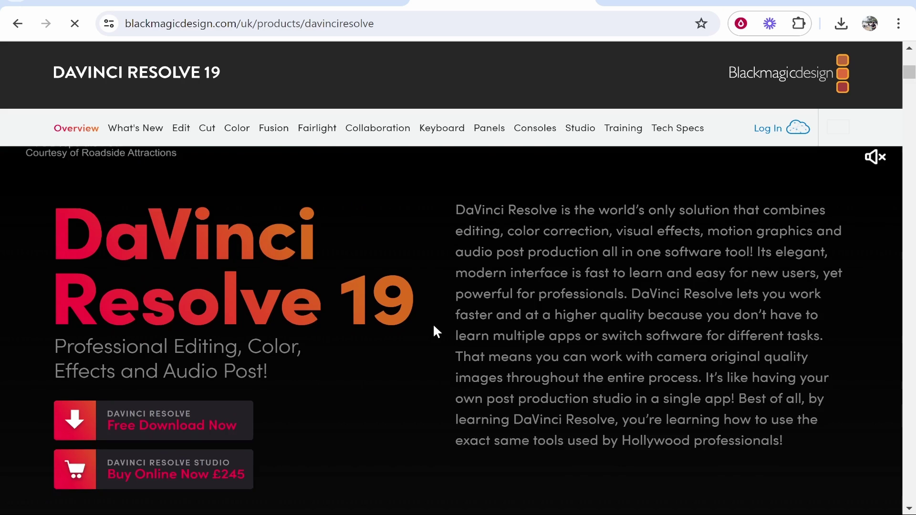
pyautogui.scroll(-2, 434, 323)
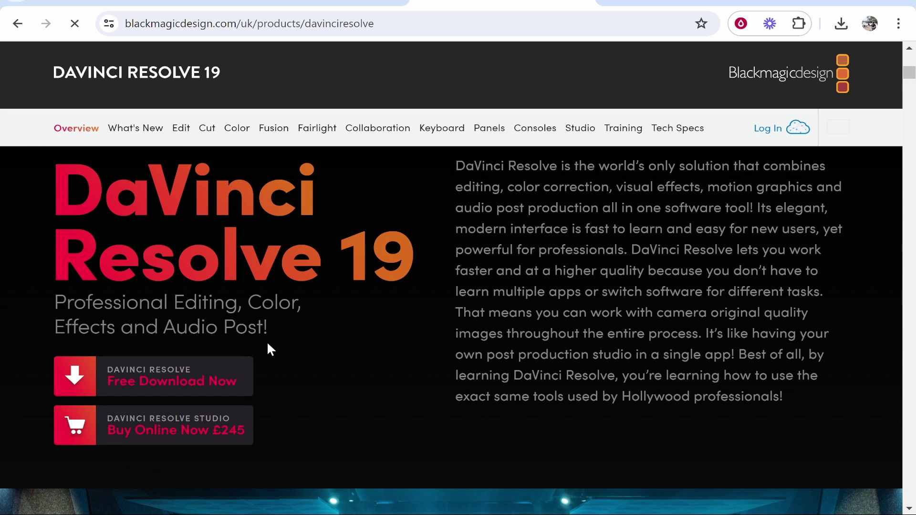
pyautogui.click(160, 385)
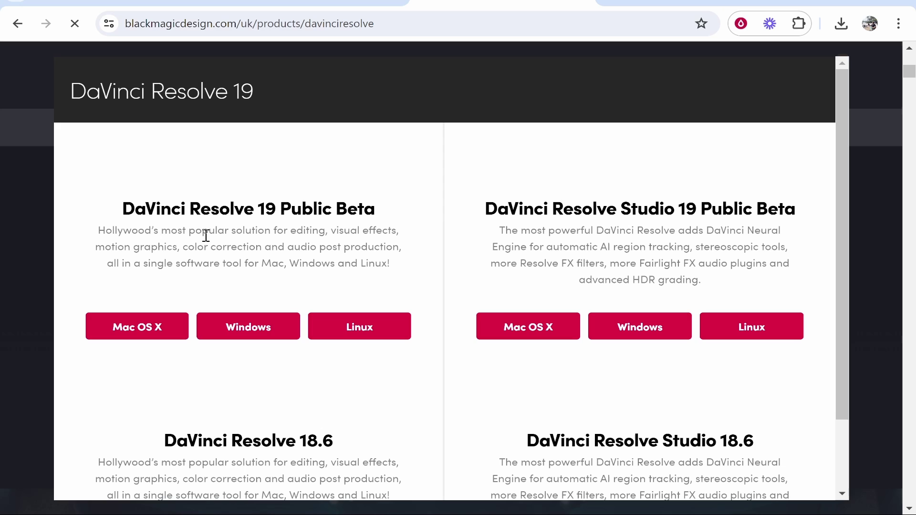
pyautogui.moveTo(299, 211); pyautogui.dragTo(399, 207)
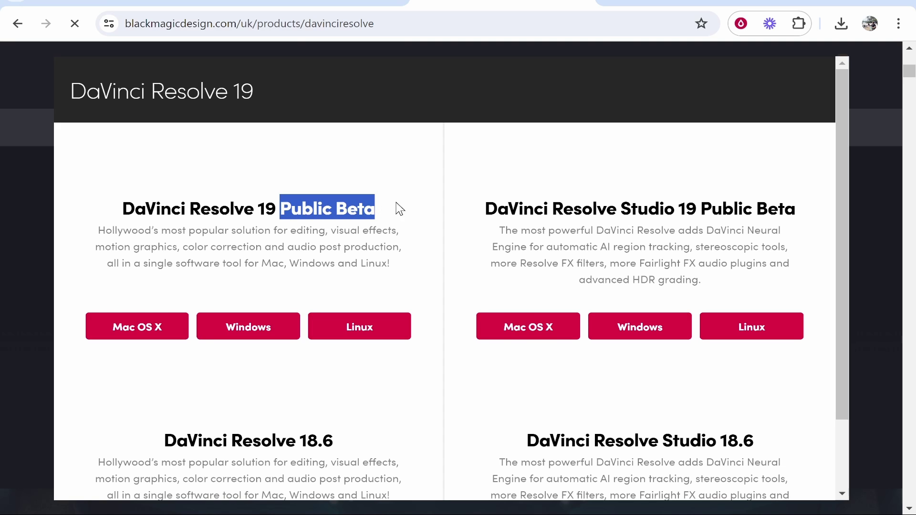
pyautogui.click(227, 205)
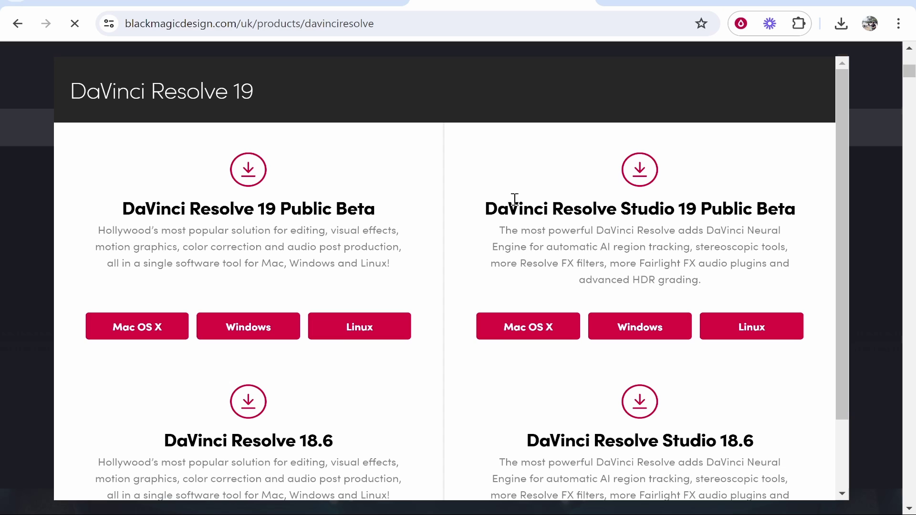
pyautogui.scroll(-2, 470, 213)
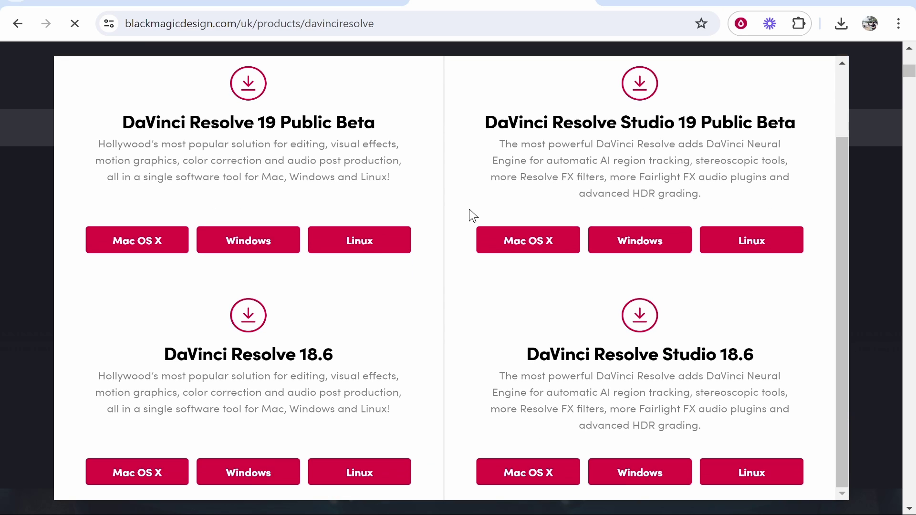
pyautogui.moveTo(170, 355); pyautogui.dragTo(333, 356)
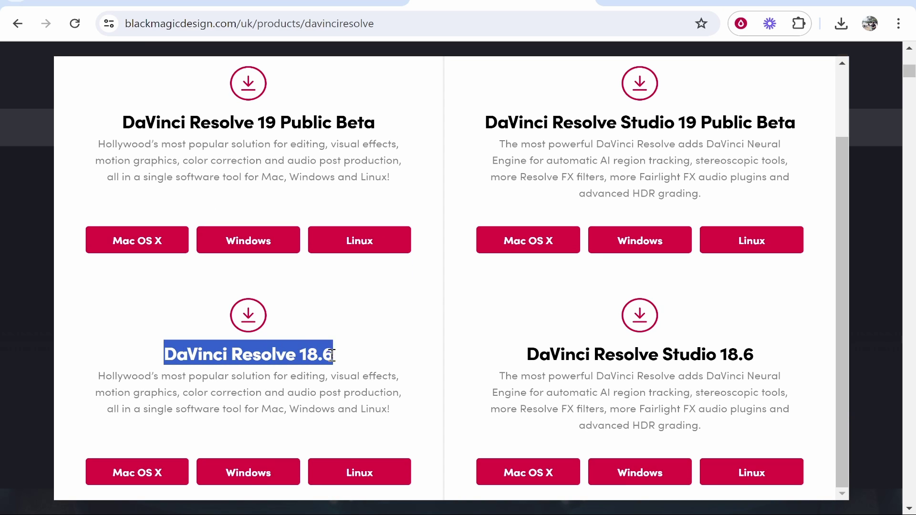
pyautogui.click(342, 363)
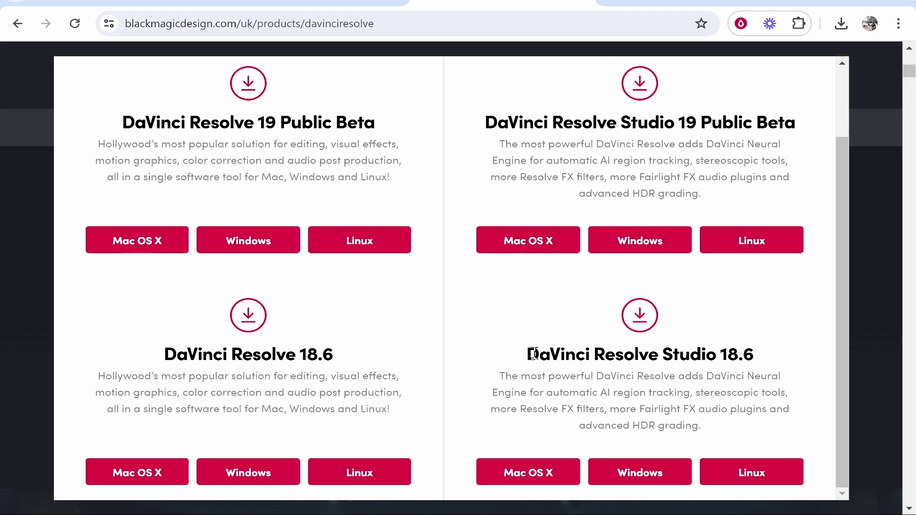
pyautogui.moveTo(527, 354); pyautogui.dragTo(763, 362)
pyautogui.click(359, 370)
pyautogui.moveTo(334, 352); pyautogui.dragTo(169, 355)
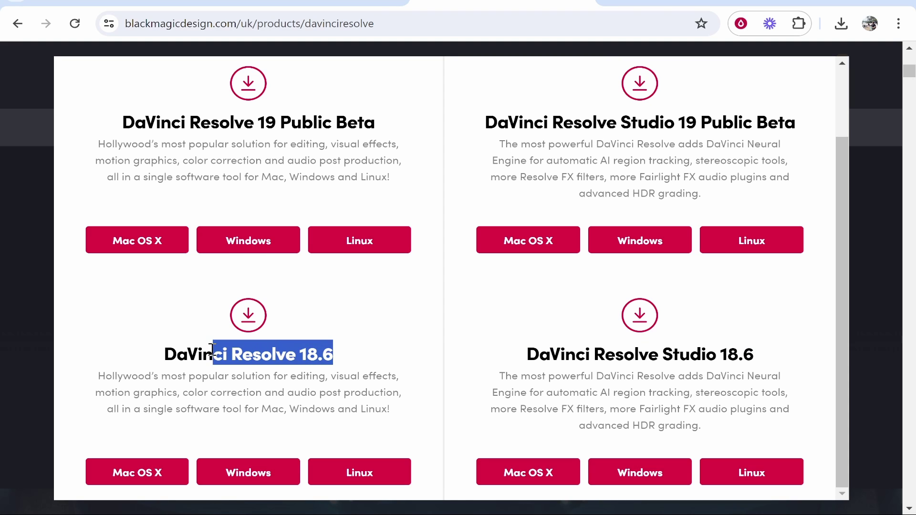
pyautogui.click(158, 343)
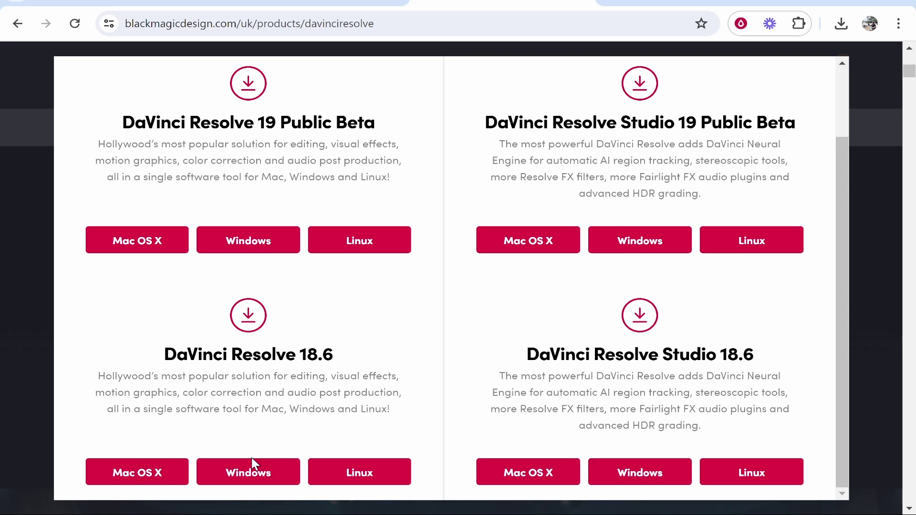
pyautogui.press('Escape')
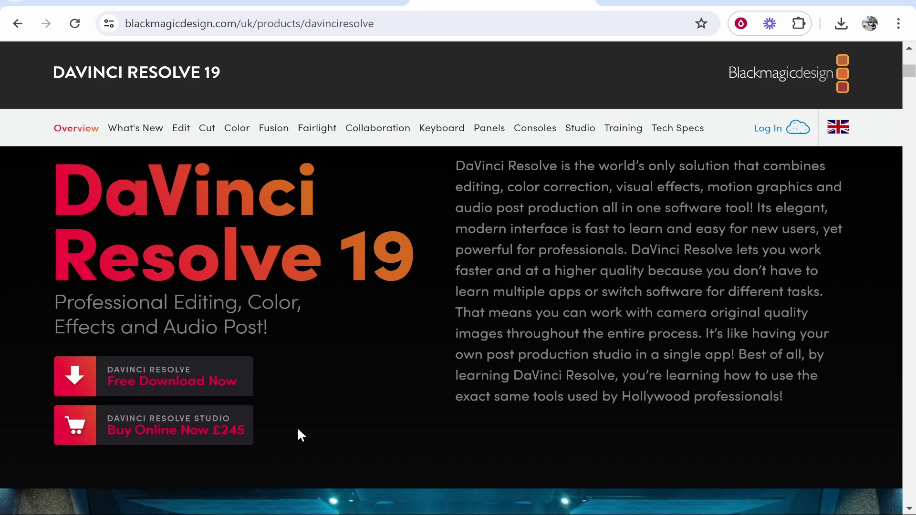
# - Autofill the registration form and submit Register & Download for Resolve 18.6.6 Windows
pyautogui.scroll(-2, 190, 203)
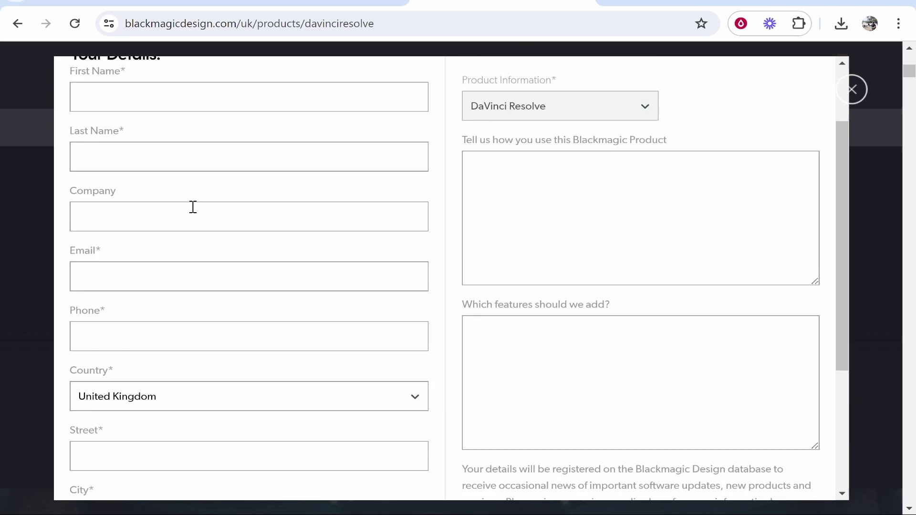
pyautogui.scroll(-3, 191, 205)
pyautogui.scroll(-2, 193, 208)
pyautogui.click(746, 462)
pyautogui.write('United Kingdom')
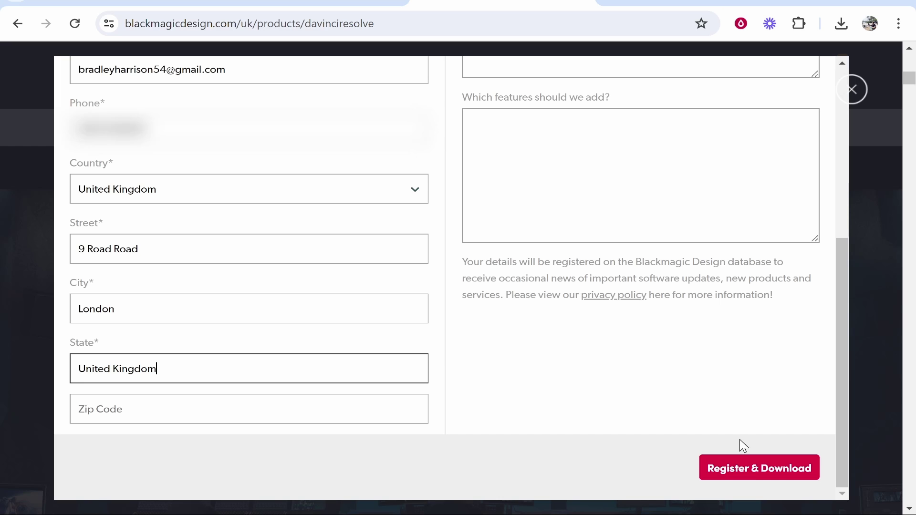
pyautogui.click(753, 467)
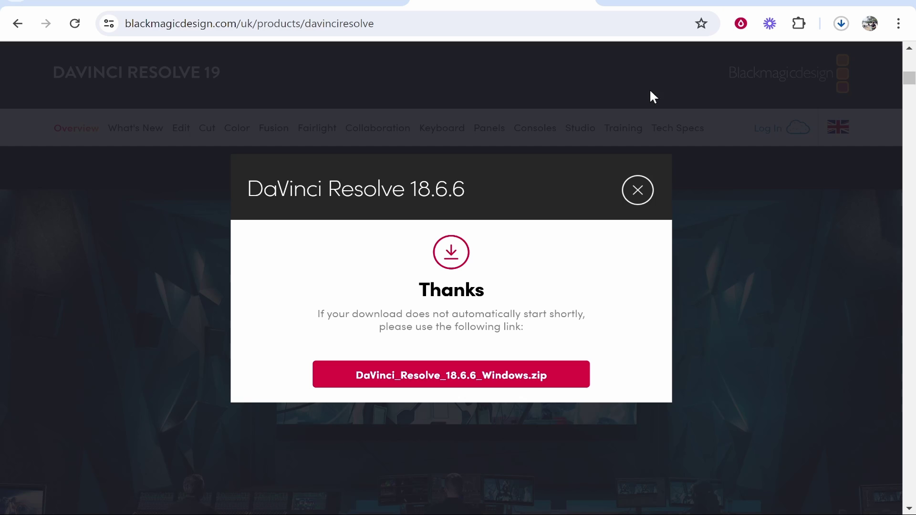
# - Reveal DaVinci_Resolve_18.6.6_Windows.zip in the Downloads folder via Chrome's download list
pyautogui.moveTo(317, 310); pyautogui.dragTo(607, 312)
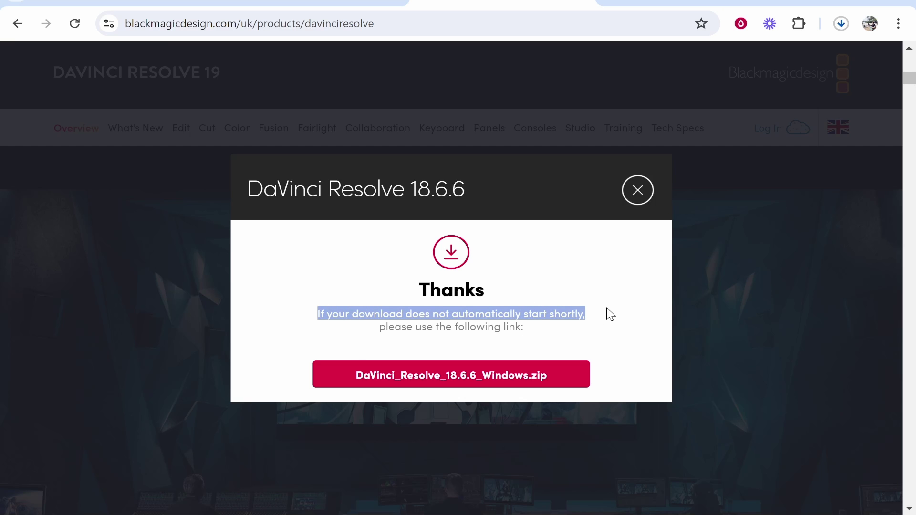
pyautogui.click(840, 23)
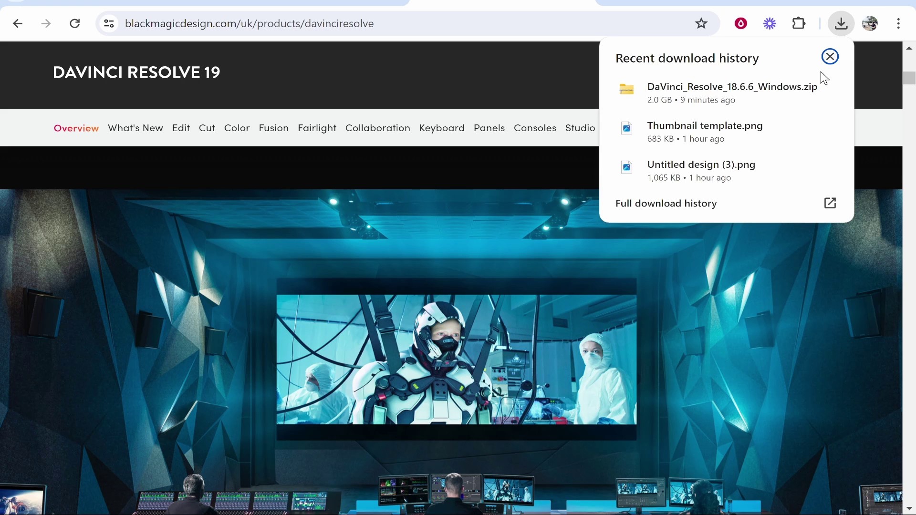
pyautogui.click(797, 93)
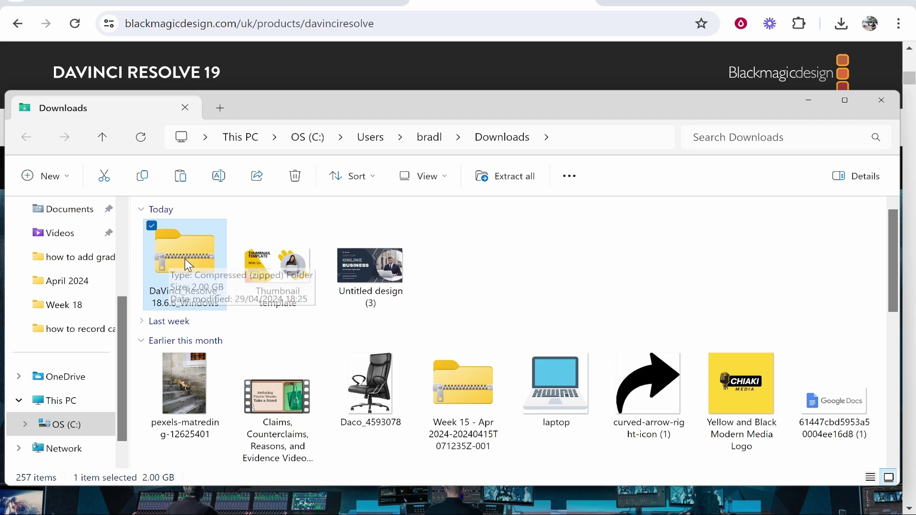
# - Copy the DaVinci_Resolve_18.6.6_Windows installer from the zip onto the Desktop
pyautogui.doubleClick(178, 261)
pyautogui.click(243, 233)
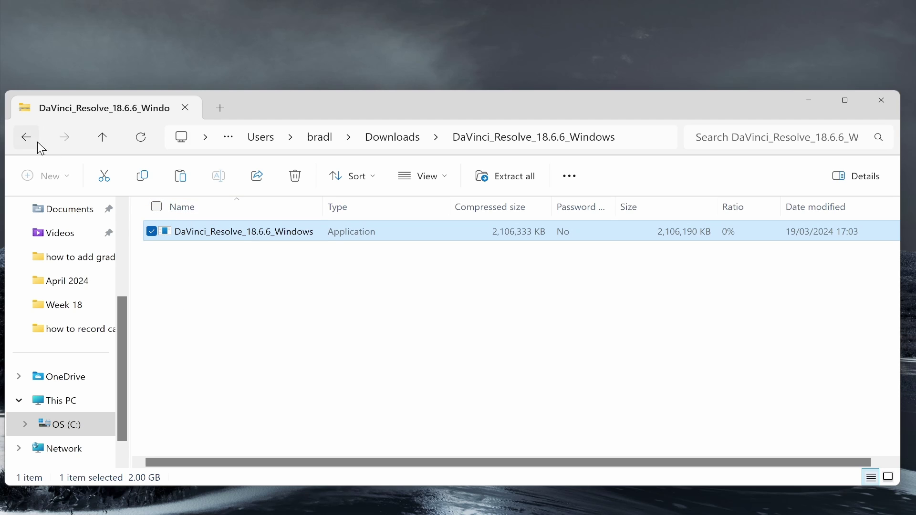
pyautogui.moveTo(251, 233); pyautogui.dragTo(367, 26)
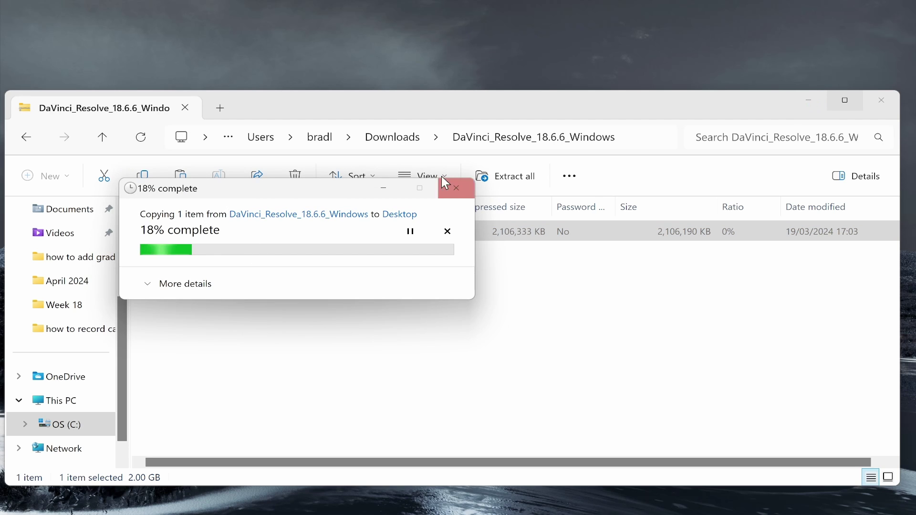
pyautogui.click(456, 188)
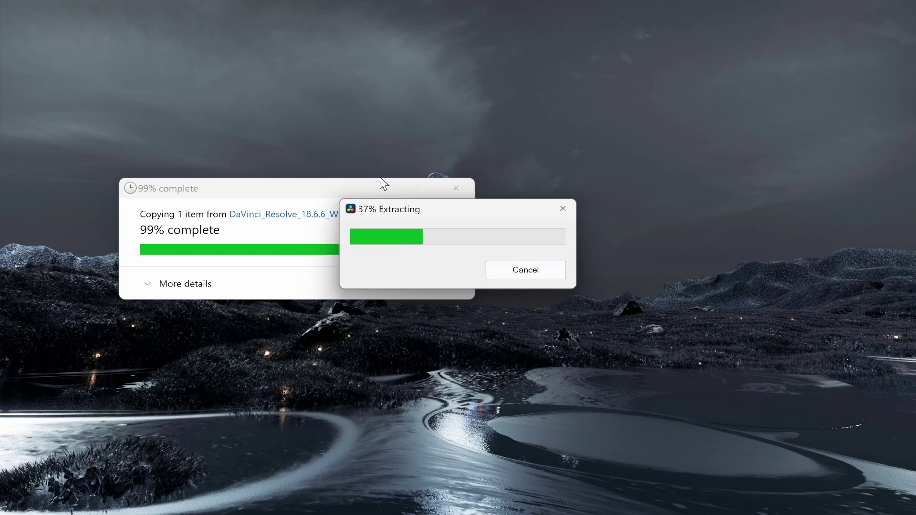
pyautogui.moveTo(85, 89); pyautogui.dragTo(333, 89)
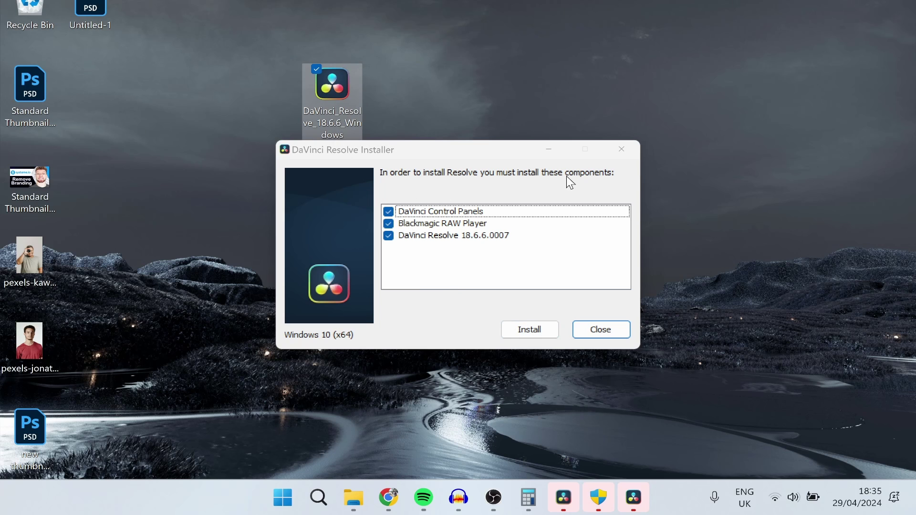
# - Install the required components and keep the default Blackmagic Design install folder
pyautogui.click(523, 334)
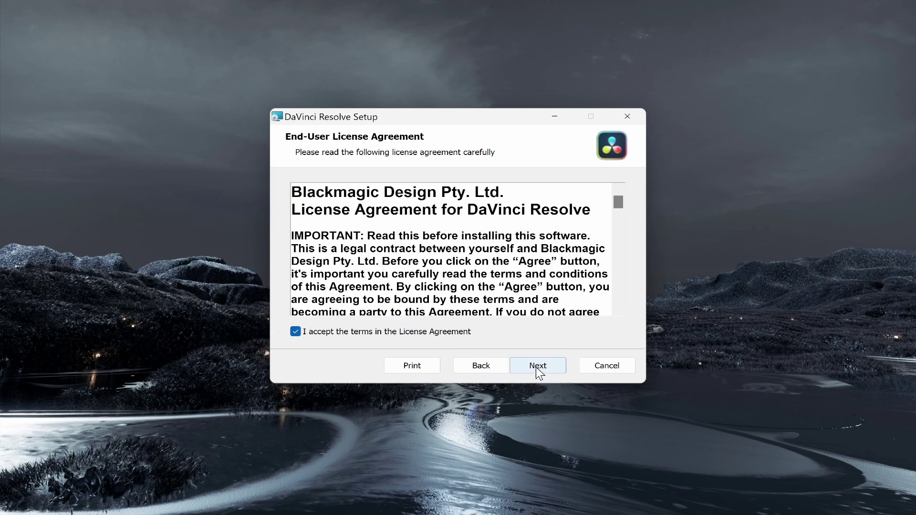
pyautogui.click(538, 370)
pyautogui.moveTo(295, 230); pyautogui.dragTo(517, 230)
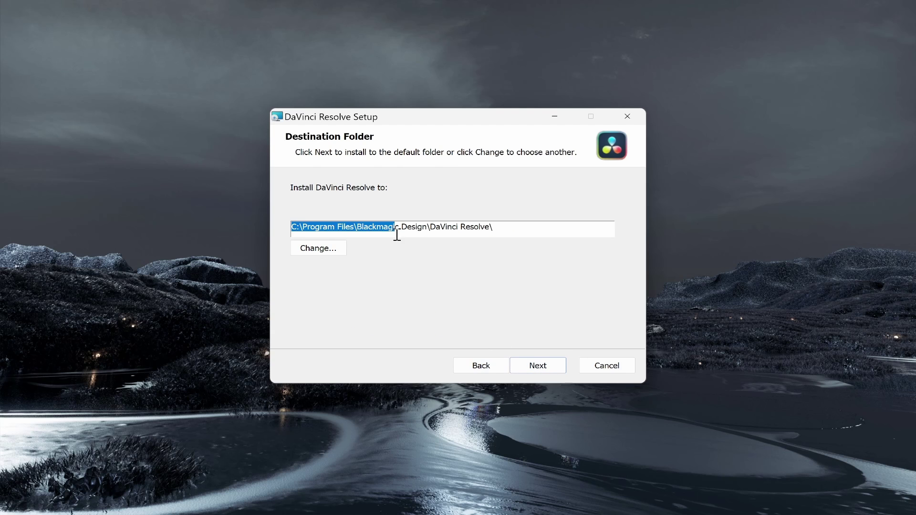
pyautogui.click(469, 231)
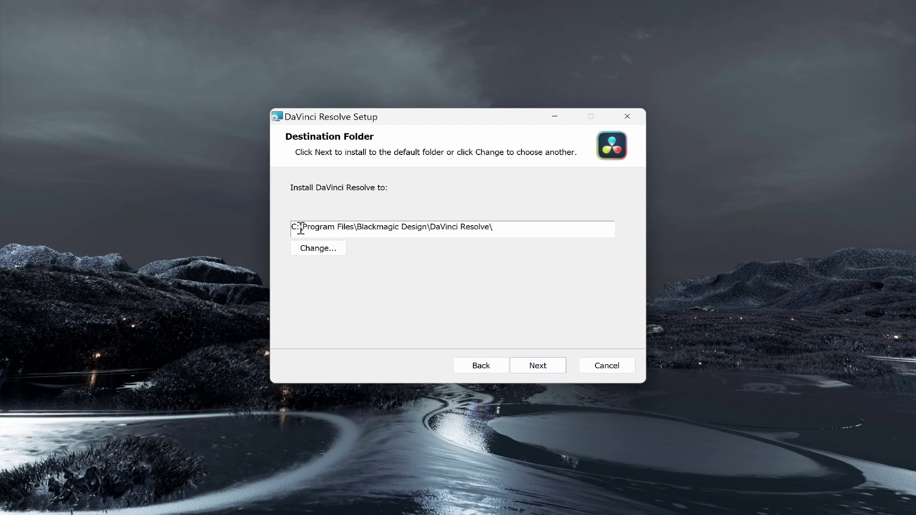
pyautogui.moveTo(301, 230); pyautogui.dragTo(358, 233)
pyautogui.click(530, 366)
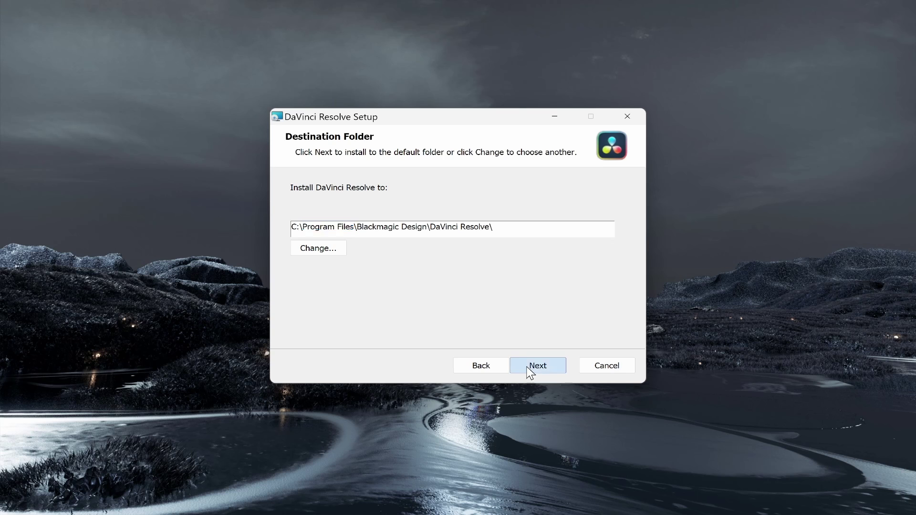
# - Install DaVinci Resolve 18.6, finish the wizard, and move the restart prompt aside
pyautogui.click(537, 366)
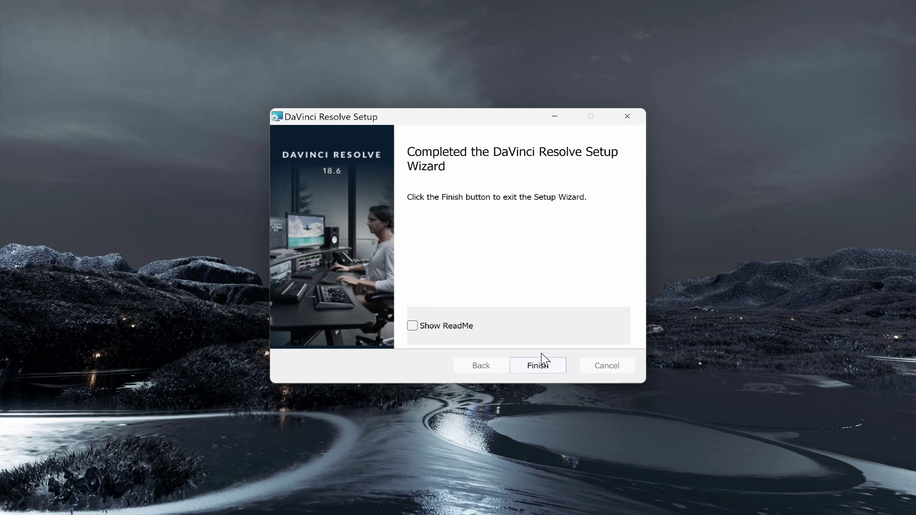
pyautogui.click(524, 367)
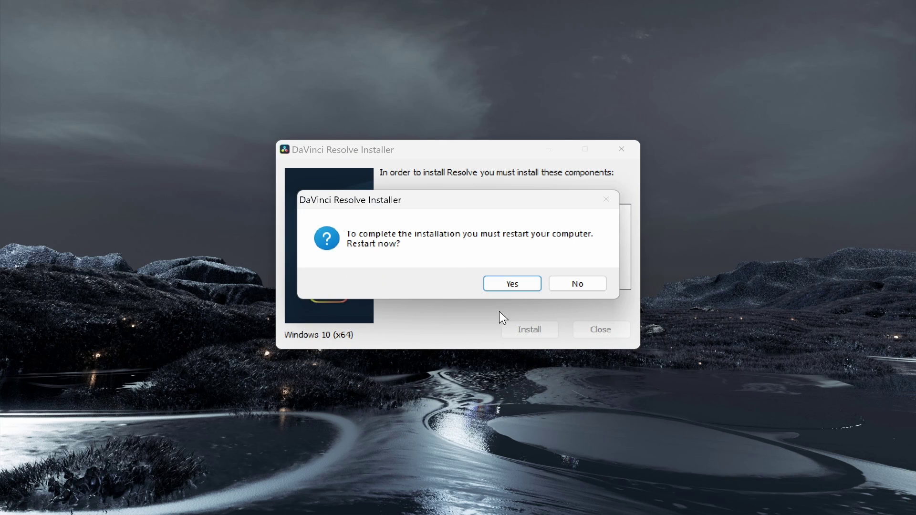
pyautogui.moveTo(392, 199); pyautogui.dragTo(549, 197)
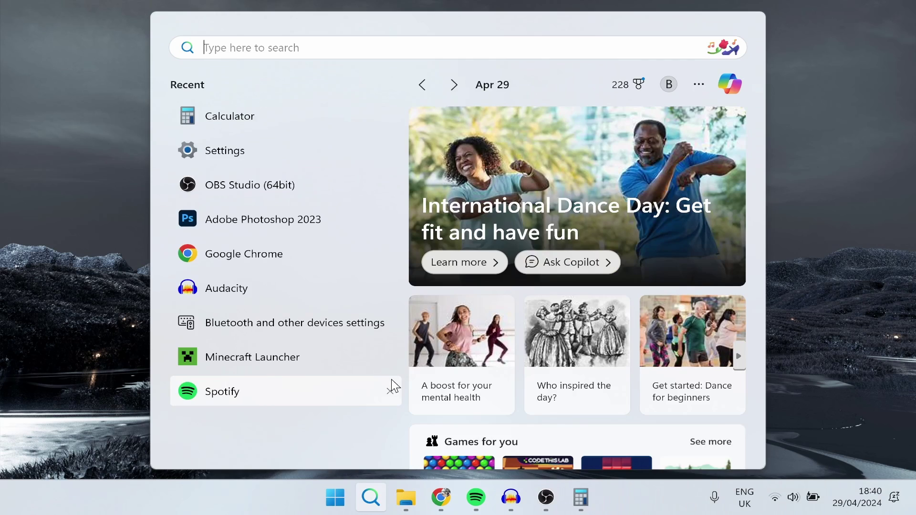
# - Search the Start menu for 'da' to find the installed DaVinci Resolve app
pyautogui.write('da')
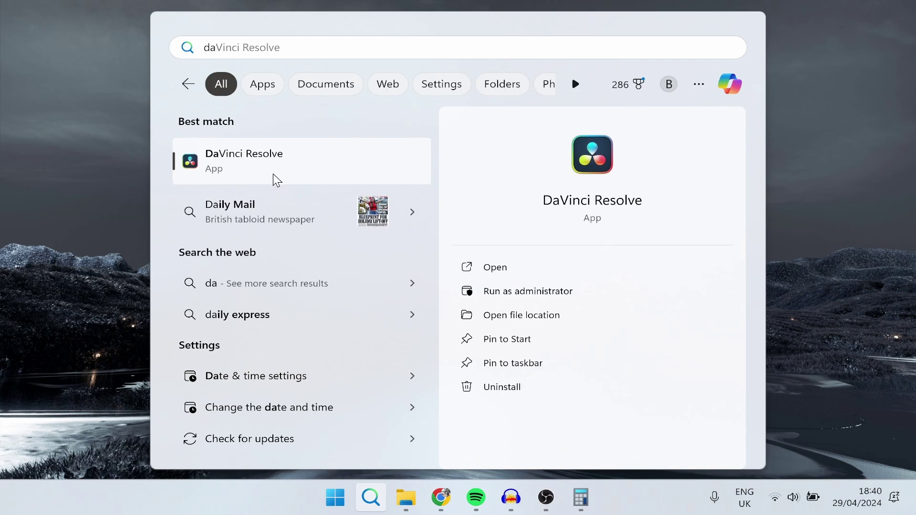